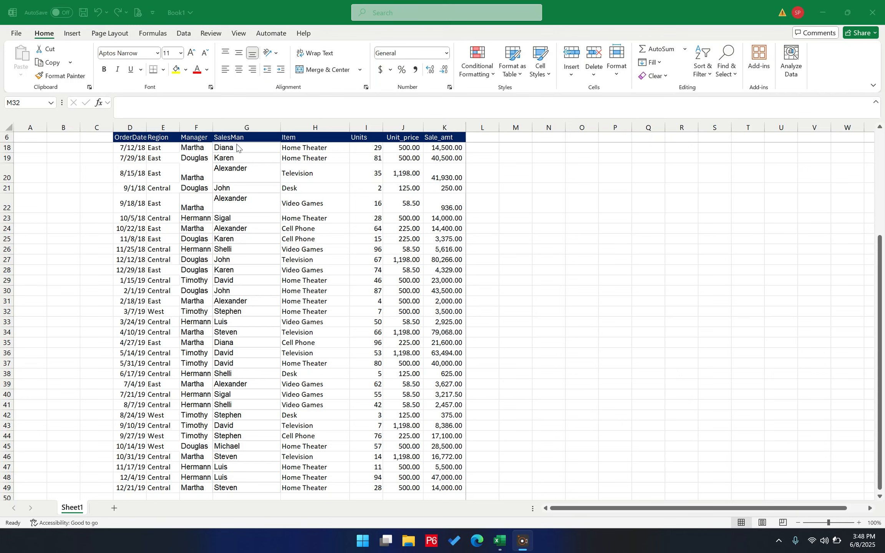
Step: Insert a PivotTable from the whole sales data range D6:K49, placed on a new worksheet
{"action": "key", "text": "Down"}
{"action": "left_click_drag", "start_coordinate": [241, 148], "coordinate": [254, 394]}
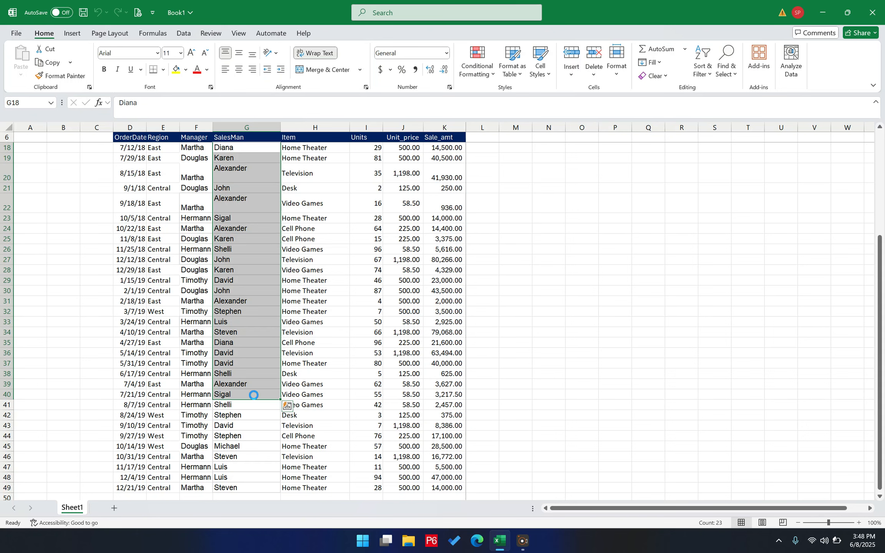
{"action": "key", "text": "ctrl+a"}
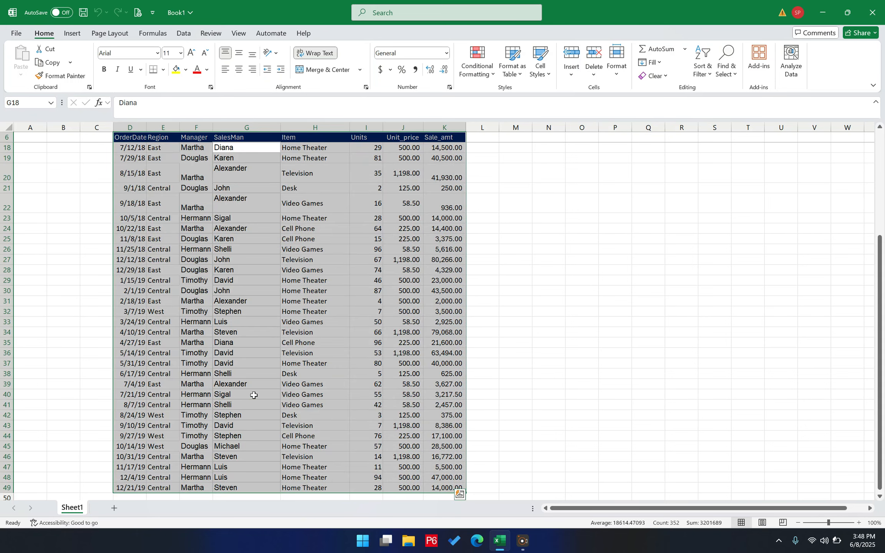
{"action": "left_click", "coordinate": [77, 35]}
{"action": "left_click", "coordinate": [25, 70]}
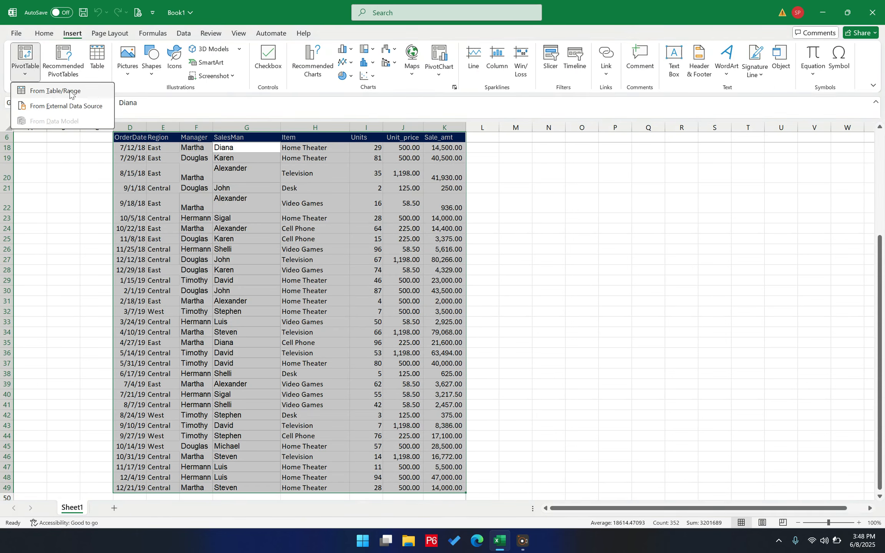
{"action": "left_click", "coordinate": [70, 94]}
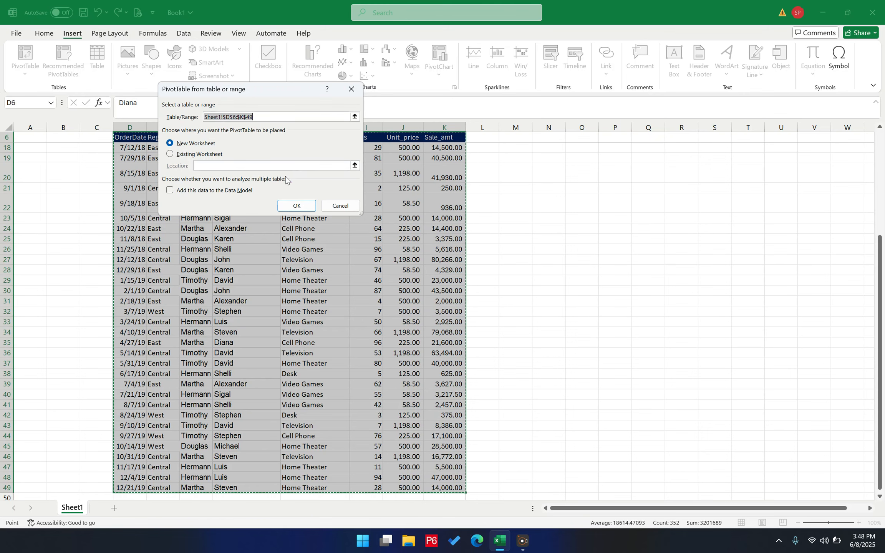
{"action": "left_click", "coordinate": [307, 205]}
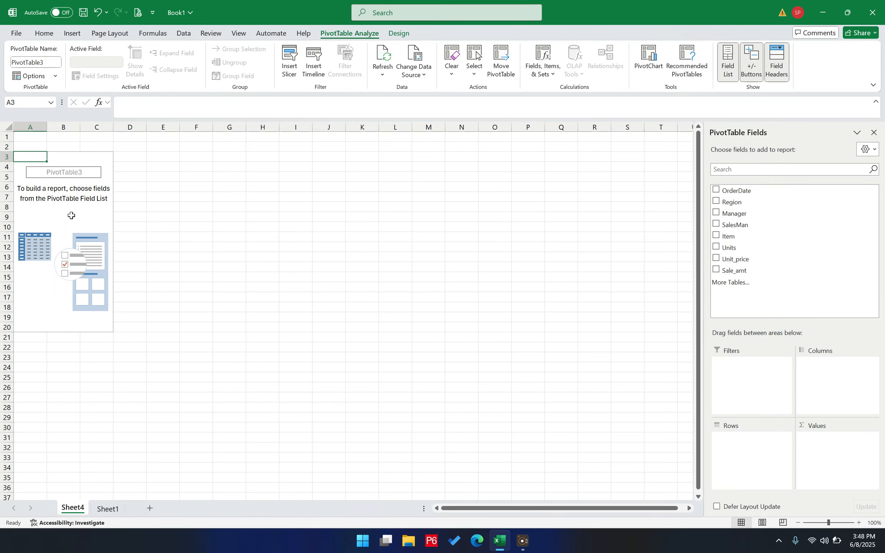
Step: Set SalesMan as the pivot table's row field and the sum of Sale_amt as its values
{"action": "left_click", "coordinate": [70, 216]}
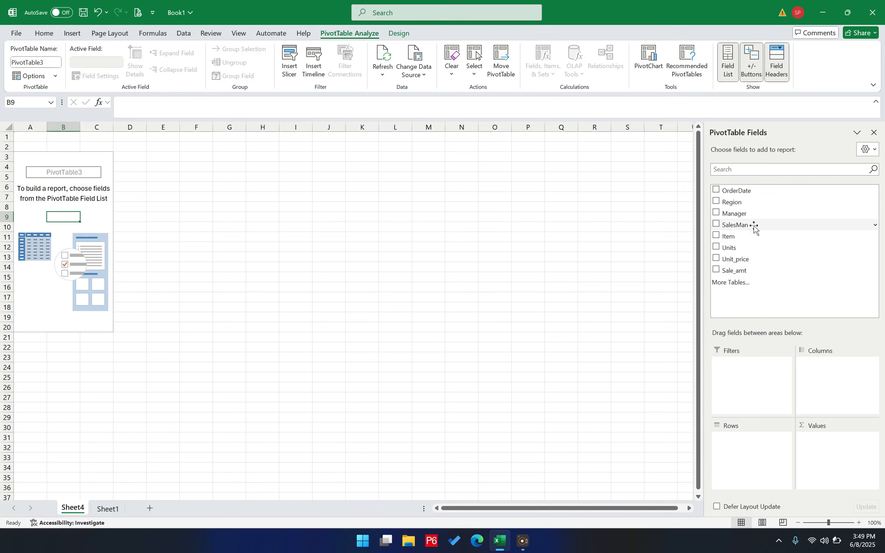
{"action": "left_click_drag", "start_coordinate": [754, 228], "coordinate": [748, 458]}
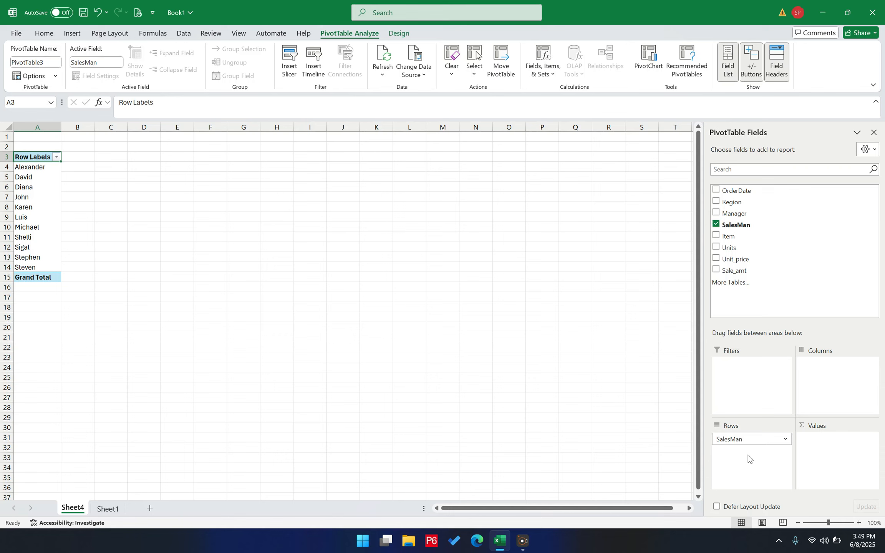
{"action": "left_click_drag", "start_coordinate": [742, 270], "coordinate": [851, 459]}
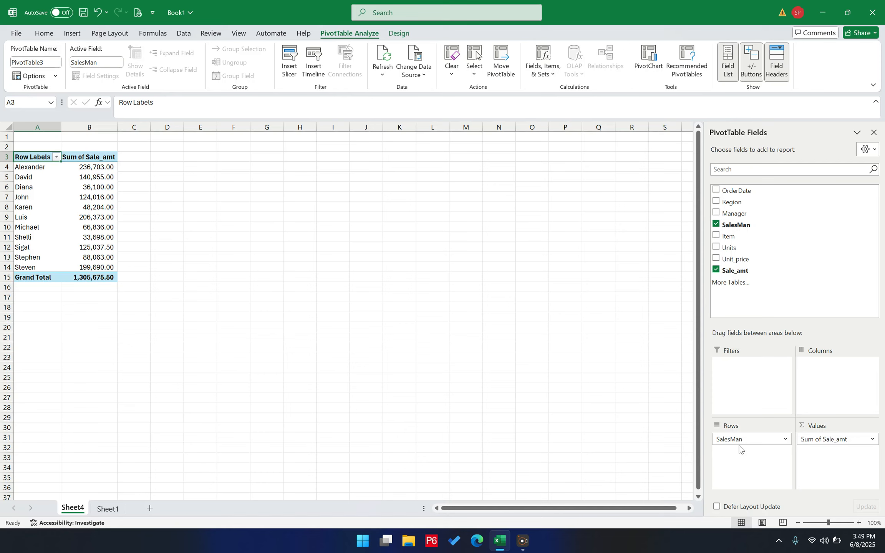
Step: Rearrange the pivot table rows so that Manager is the outer field with SalesMan nested beneath it
{"action": "left_click_drag", "start_coordinate": [747, 441], "coordinate": [757, 271]}
{"action": "left_click_drag", "start_coordinate": [742, 213], "coordinate": [763, 454]}
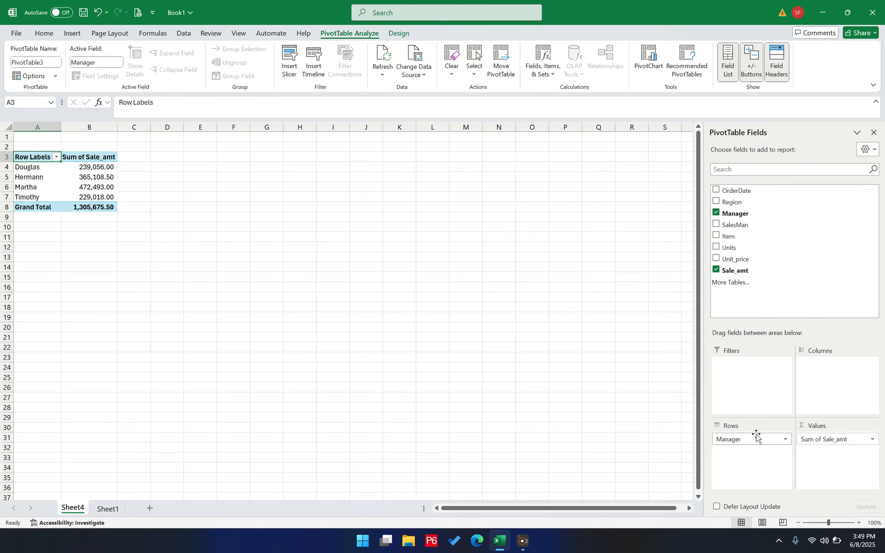
{"action": "mouse_move", "coordinate": [754, 437]}
{"action": "left_mouse_down"}
{"action": "mouse_move", "coordinate": [763, 343]}
{"action": "mouse_move", "coordinate": [751, 470]}
{"action": "mouse_move", "coordinate": [753, 456]}
{"action": "left_mouse_up"}
{"action": "left_click_drag", "start_coordinate": [738, 225], "coordinate": [741, 460]}
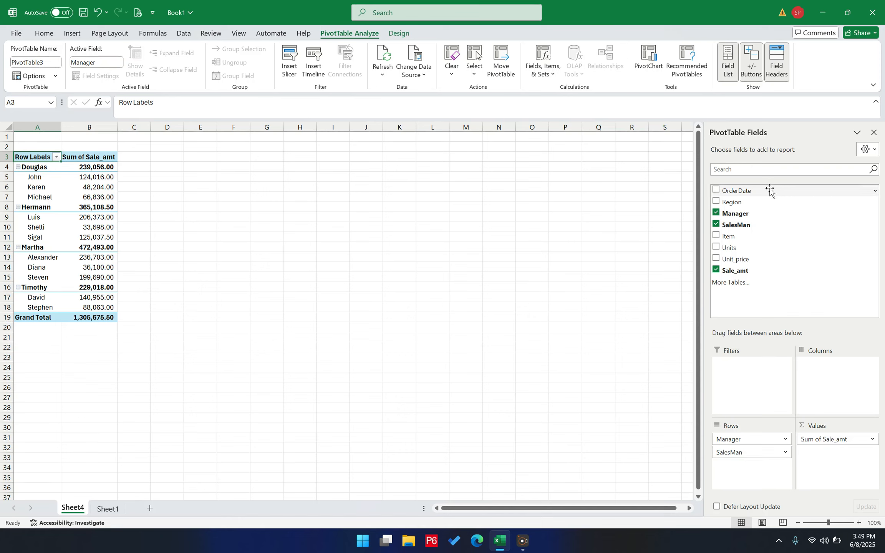
Step: Try Region as the pivot table's column field and remove it again
{"action": "left_click_drag", "start_coordinate": [742, 201], "coordinate": [818, 369]}
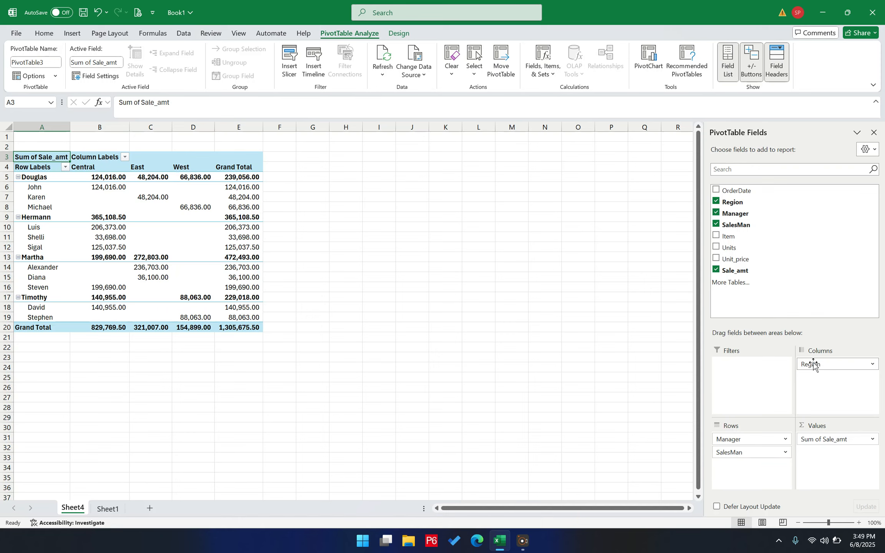
{"action": "left_click_drag", "start_coordinate": [814, 365], "coordinate": [741, 184]}
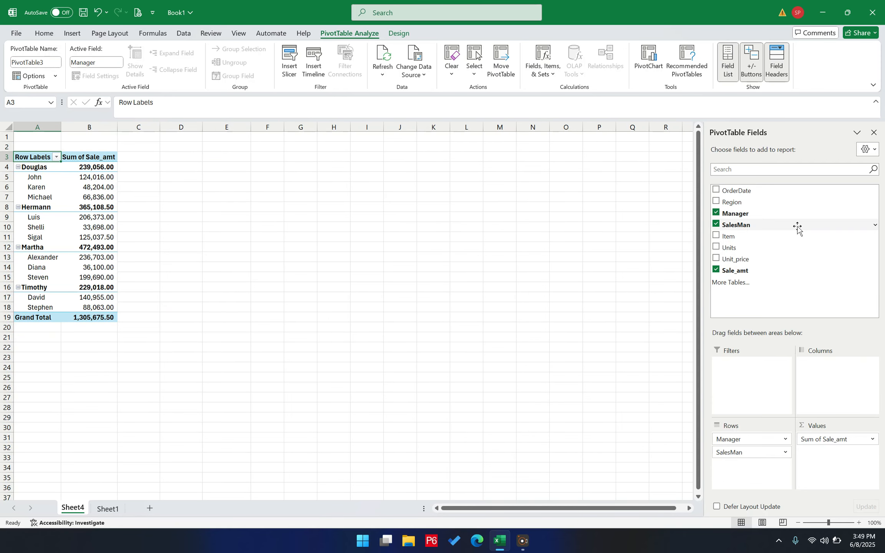
{"action": "left_click", "coordinate": [112, 225]}
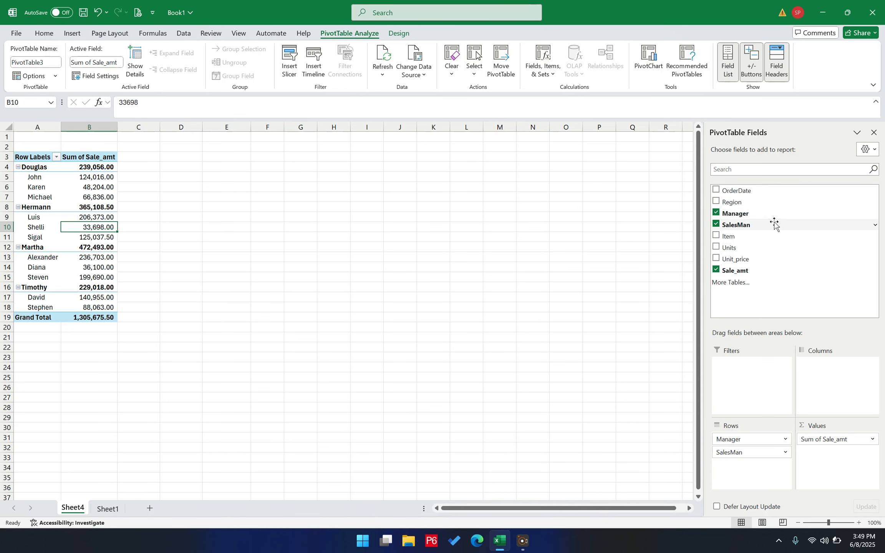
Step: Add OrderDate to the pivot table's columns and remove its Years and Quarters levels
{"action": "left_click_drag", "start_coordinate": [733, 190], "coordinate": [844, 375]}
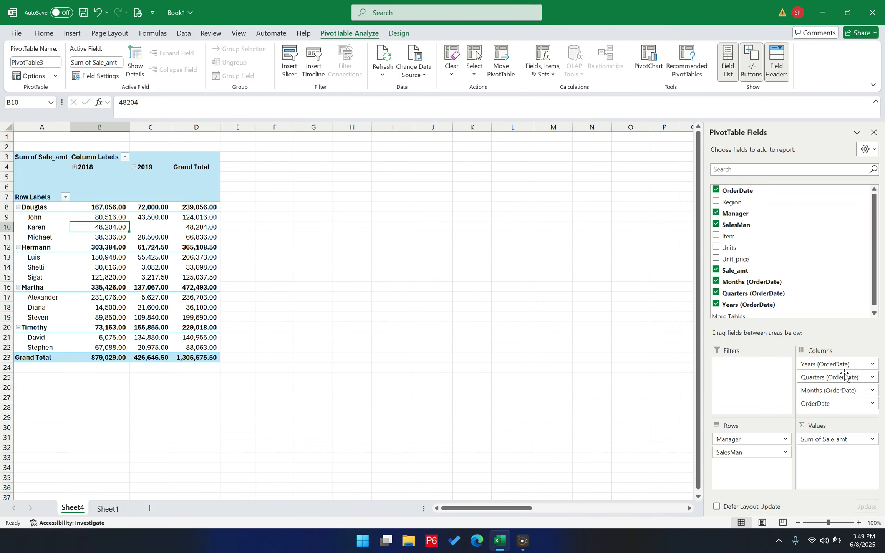
{"action": "left_click_drag", "start_coordinate": [844, 365], "coordinate": [773, 256]}
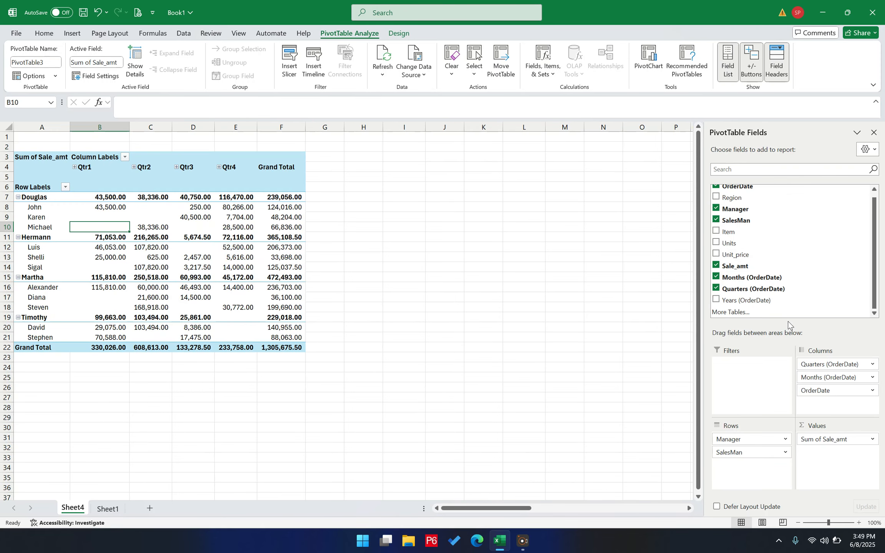
{"action": "left_click_drag", "start_coordinate": [824, 362], "coordinate": [801, 295]}
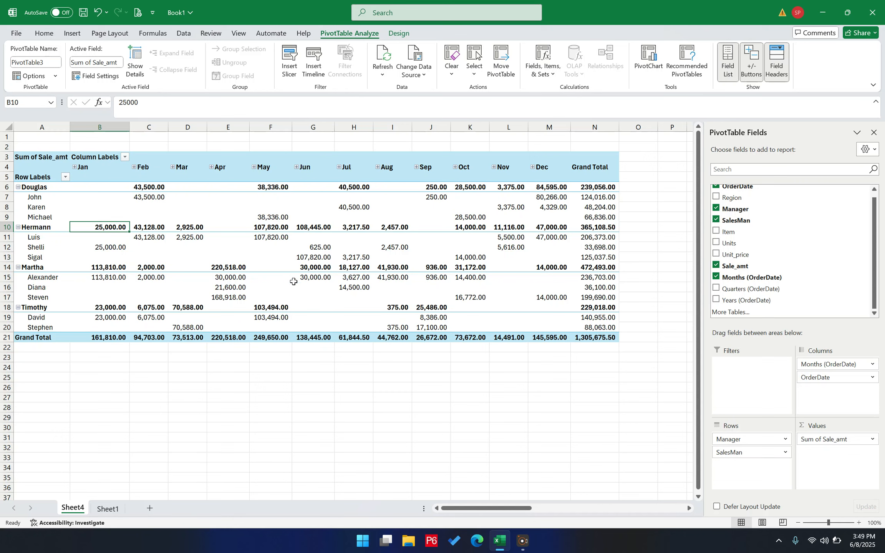
{"action": "mouse_move", "coordinate": [309, 257]}
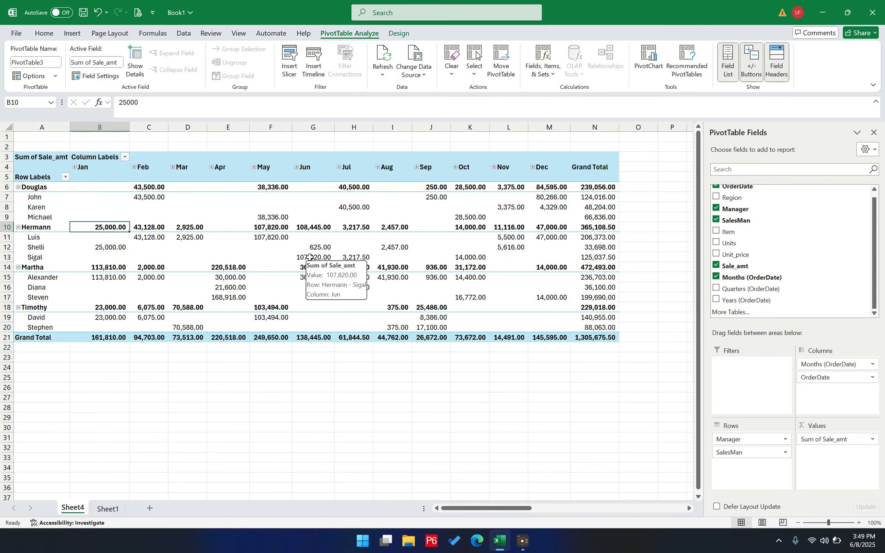
Step: Remove Manager from the pivot table's rows and keep only Months (OrderDate) as the column field
{"action": "left_click_drag", "start_coordinate": [730, 440], "coordinate": [763, 279]}
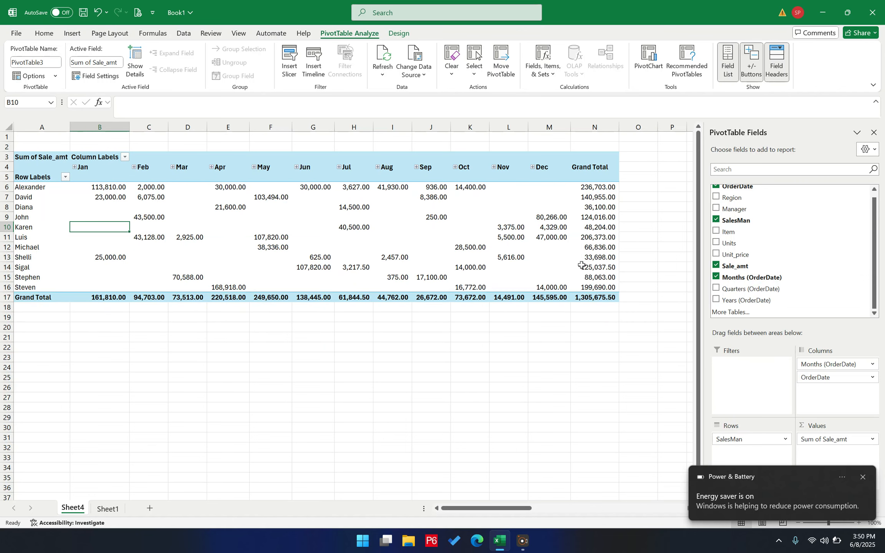
{"action": "mouse_move", "coordinate": [581, 265]}
{"action": "left_click_drag", "start_coordinate": [844, 369], "coordinate": [747, 307]}
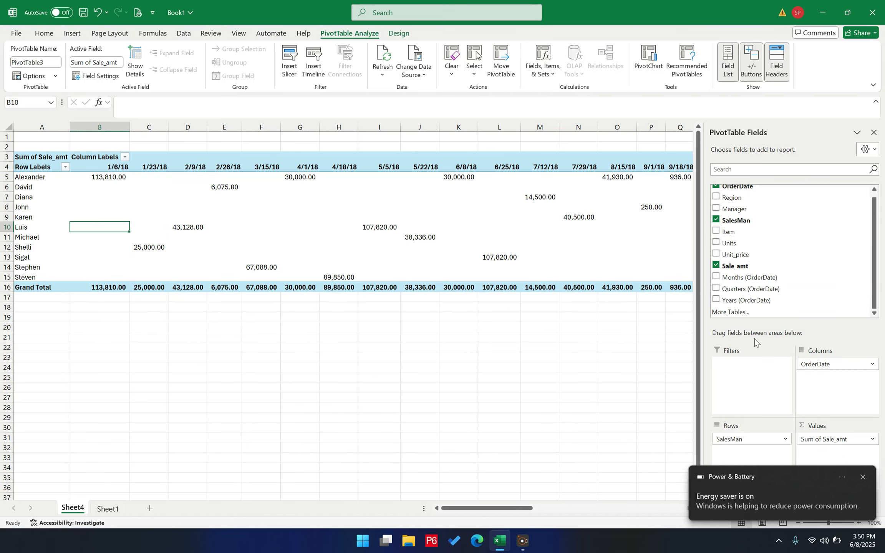
{"action": "left_click_drag", "start_coordinate": [454, 510], "coordinate": [411, 505]}
{"action": "left_click", "coordinate": [859, 365]}
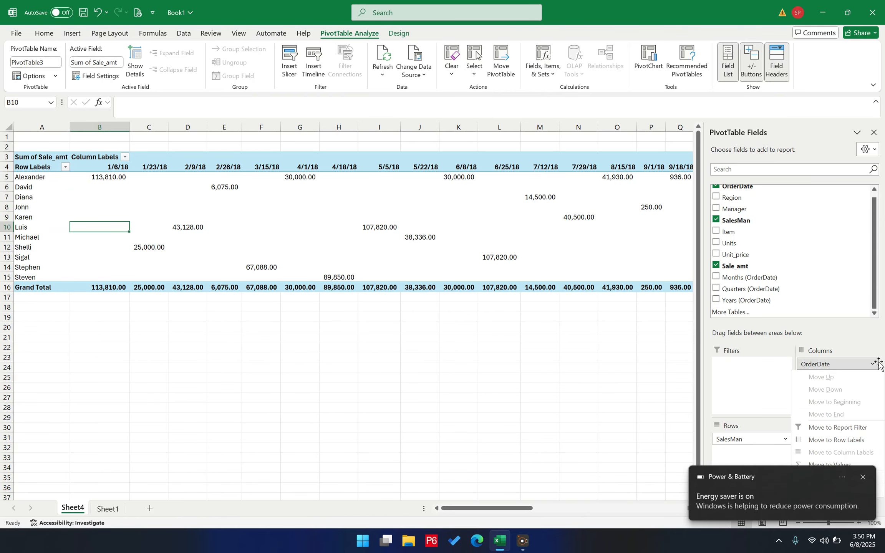
{"action": "left_click_drag", "start_coordinate": [868, 366], "coordinate": [804, 254]}
{"action": "left_click_drag", "start_coordinate": [753, 187], "coordinate": [819, 331]}
{"action": "left_click_drag", "start_coordinate": [818, 376], "coordinate": [814, 294]}
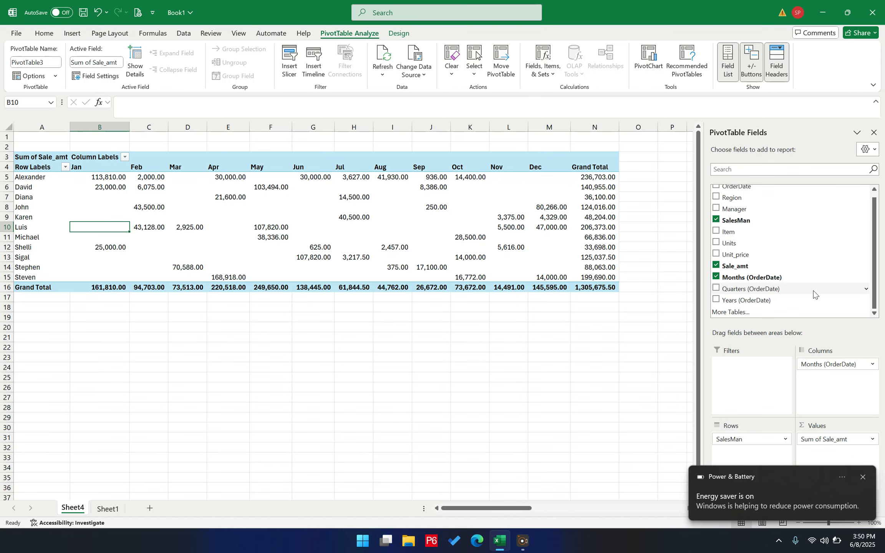
Step: Insert a Clustered Bar PivotChart based on the pivot table, then make it taller and wider
{"action": "left_click", "coordinate": [190, 206]}
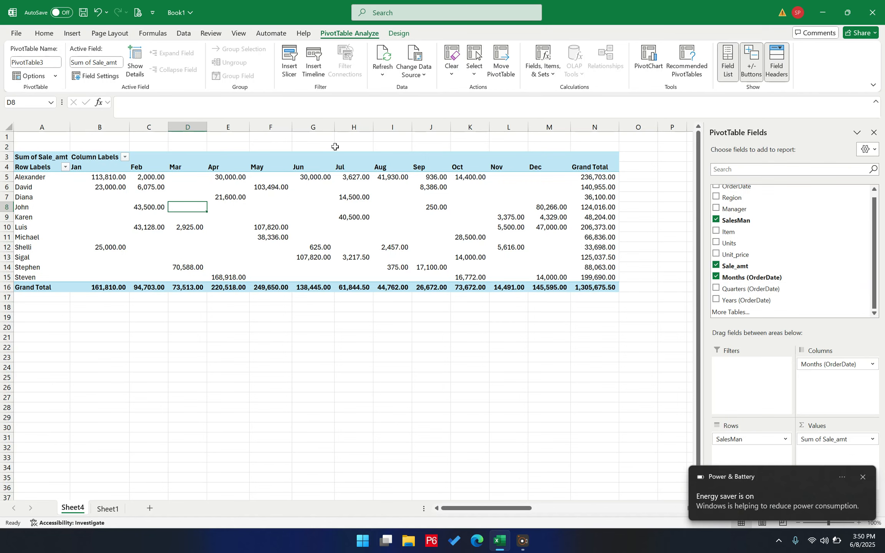
{"action": "left_click", "coordinate": [72, 33]}
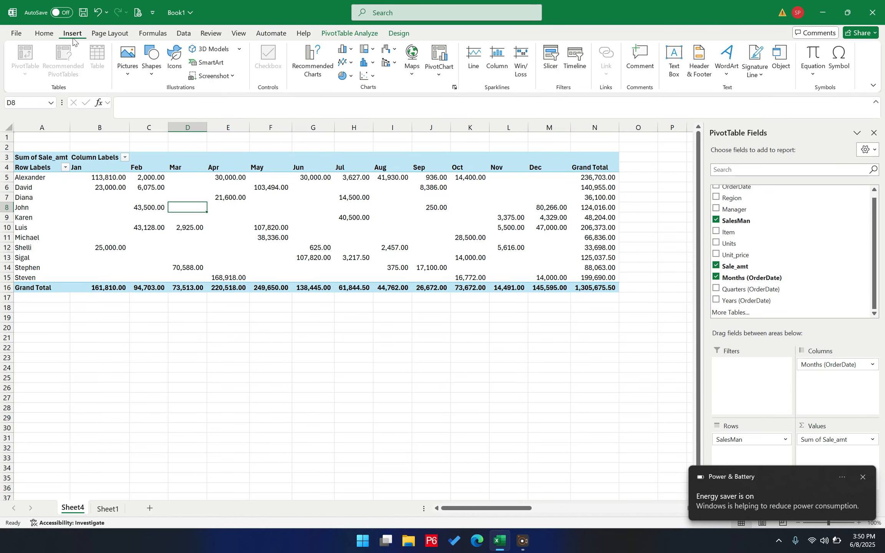
{"action": "left_click", "coordinate": [311, 81]}
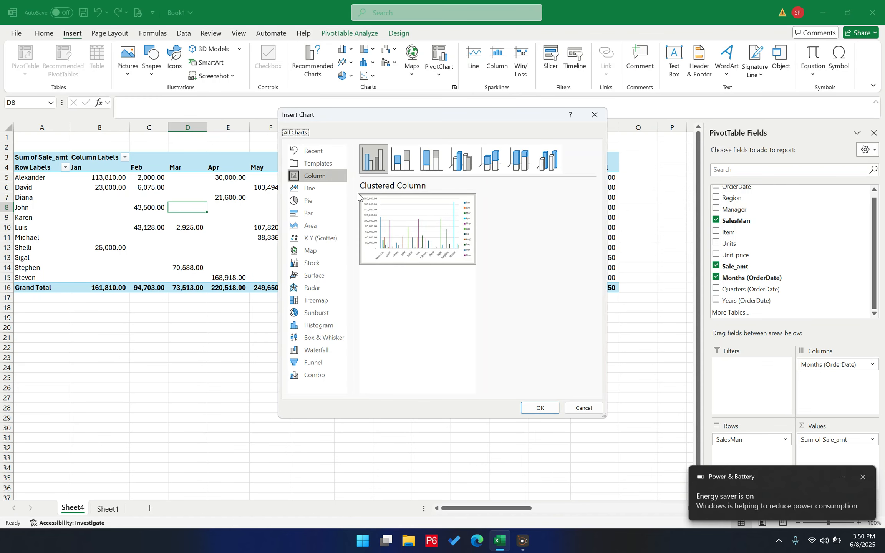
{"action": "left_click", "coordinate": [314, 201]}
{"action": "left_click", "coordinate": [314, 192]}
{"action": "left_click", "coordinate": [319, 215]}
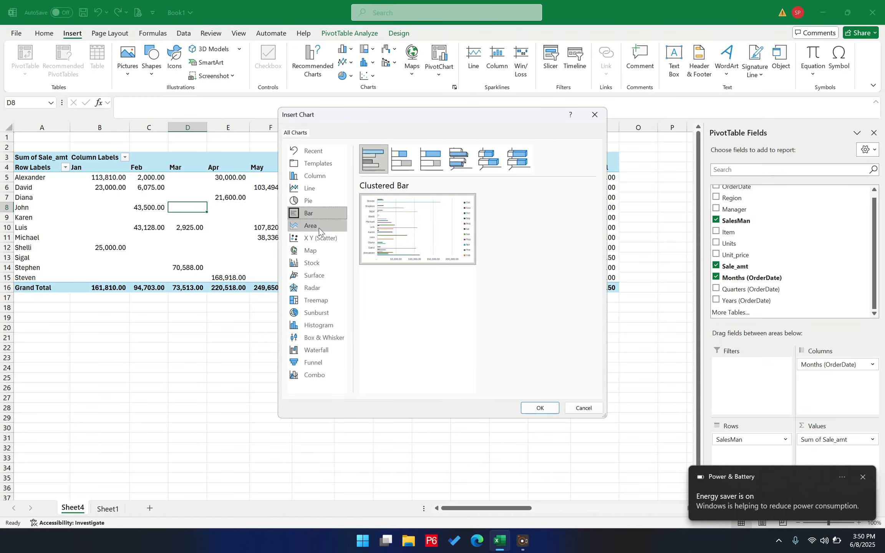
{"action": "left_click", "coordinate": [546, 408]}
{"action": "left_click_drag", "start_coordinate": [354, 391], "coordinate": [342, 551]}
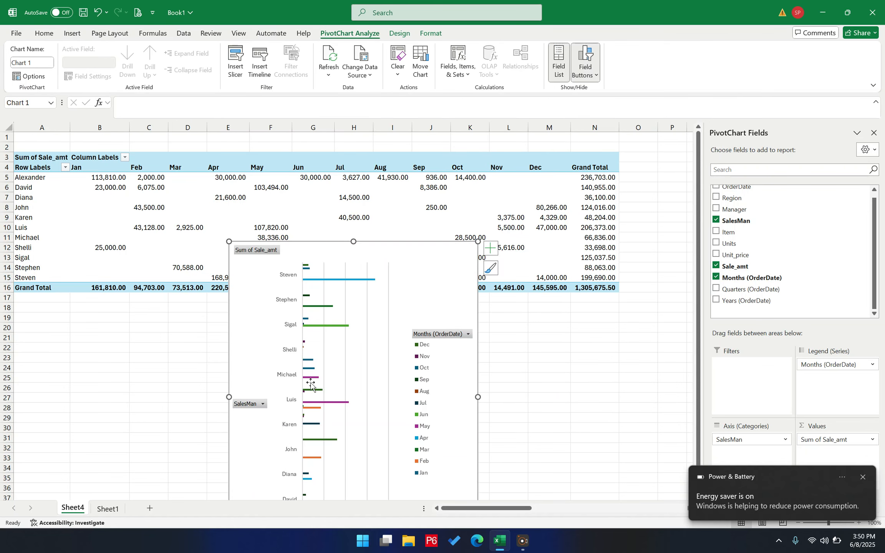
{"action": "left_click_drag", "start_coordinate": [229, 397], "coordinate": [144, 396]}
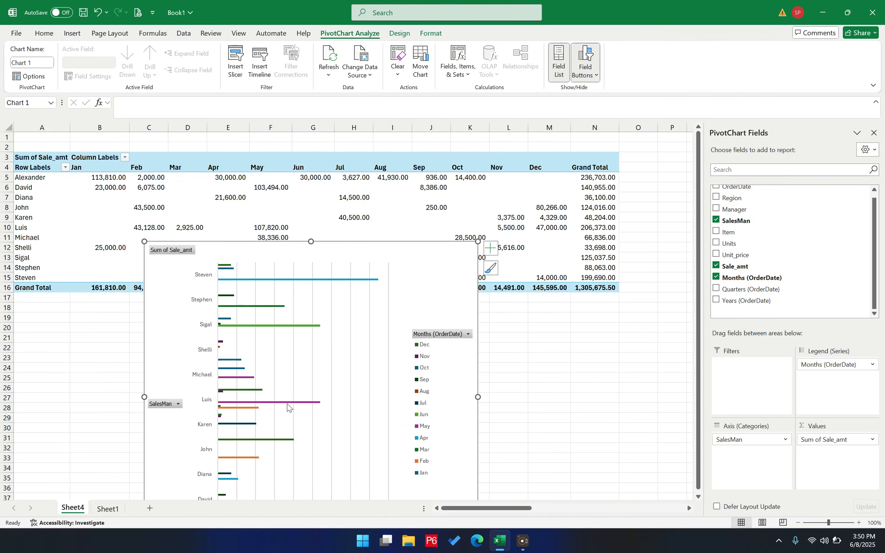
Step: Change the PivotChart's type to Clustered Column
{"action": "right_click", "coordinate": [362, 399]}
{"action": "left_click", "coordinate": [409, 442]}
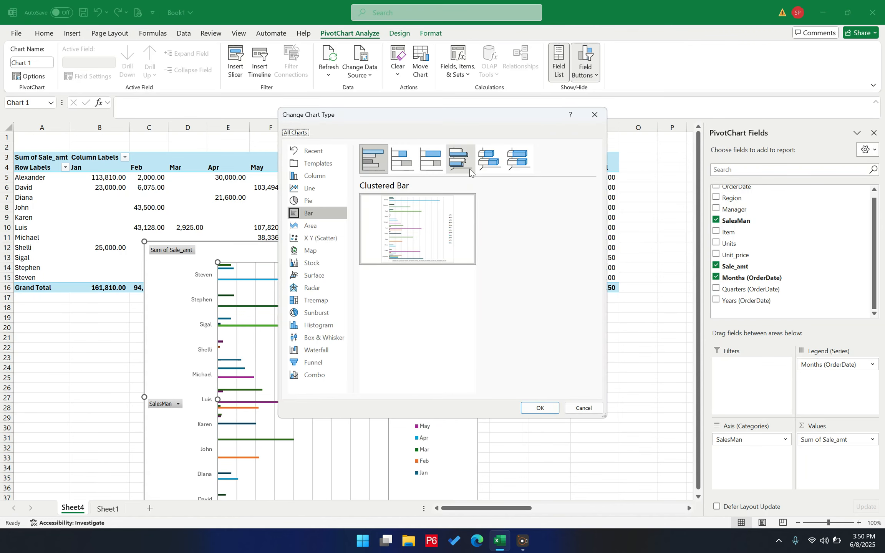
{"action": "left_click", "coordinate": [319, 175]}
{"action": "mouse_move", "coordinate": [432, 259]}
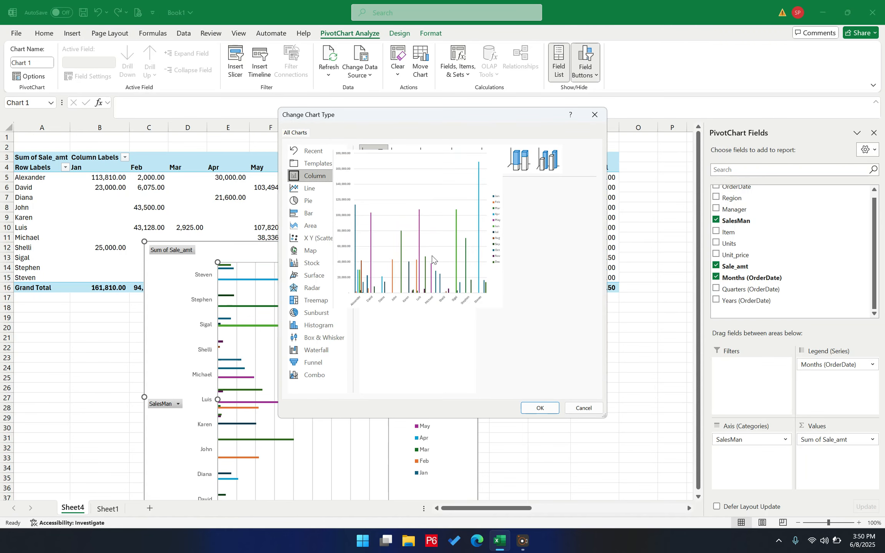
{"action": "left_click", "coordinate": [540, 408]}
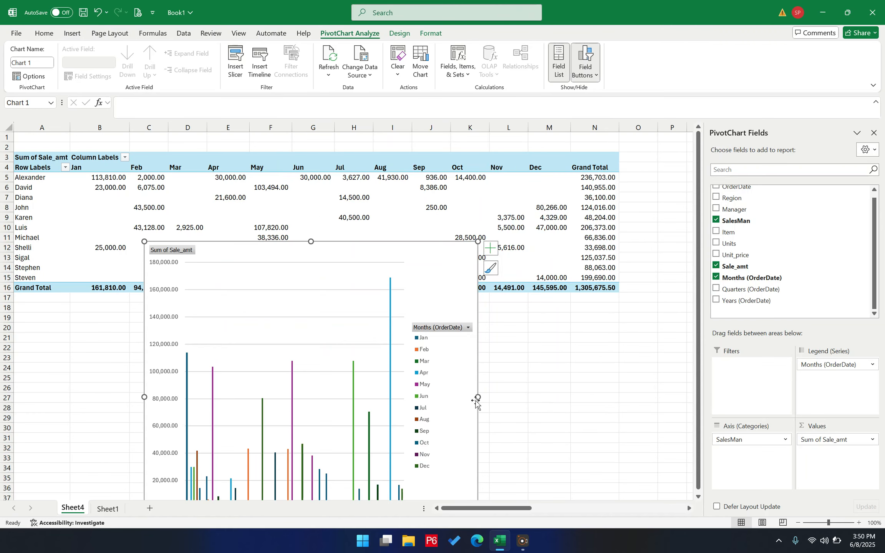
Step: Resize the PivotChart and place it directly beneath the pivot table, spanning columns A to N and about rows 17 to 34
{"action": "left_click_drag", "start_coordinate": [477, 399], "coordinate": [644, 397]}
{"action": "left_click_drag", "start_coordinate": [394, 239], "coordinate": [248, 300]}
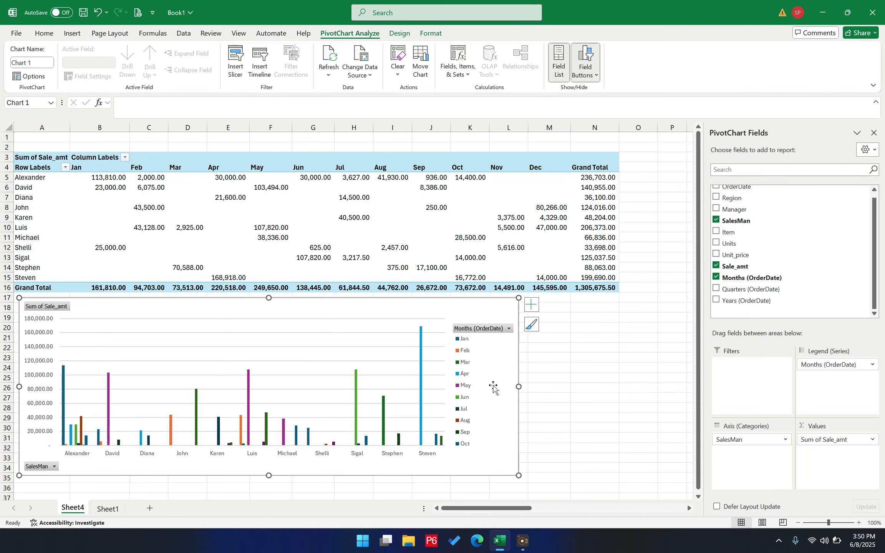
{"action": "left_click_drag", "start_coordinate": [518, 386], "coordinate": [596, 378]}
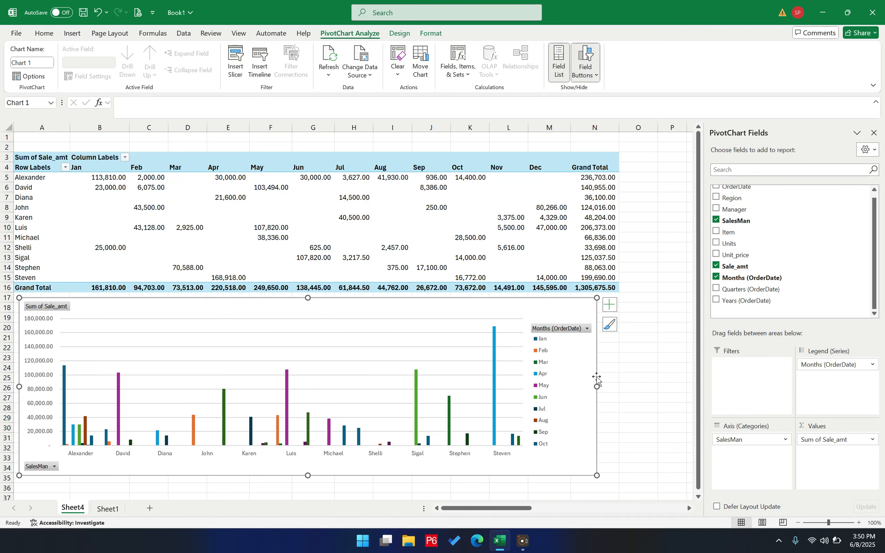
Step: Try to copy the whole sales pivot table and paste it beneath the PivotChart at cell A37
{"action": "left_click", "coordinate": [55, 164]}
{"action": "left_click", "coordinate": [55, 163]}
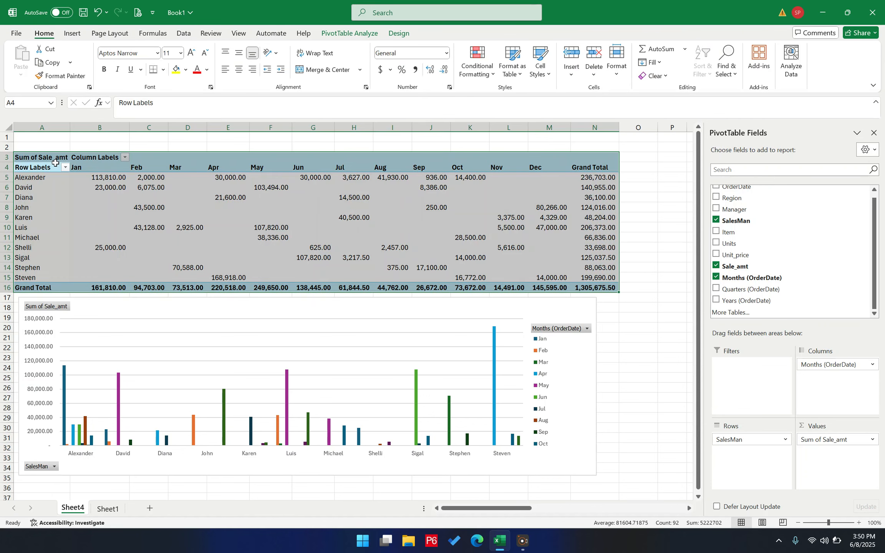
{"action": "key", "text": "ctrl+c"}
{"action": "key", "text": "Down"}
{"action": "key", "text": "Down"}
{"action": "key", "text": "Down"}
{"action": "key", "text": "Down"}
{"action": "key", "text": "Down"}
{"action": "key", "text": "Down"}
{"action": "key", "text": "Down"}
{"action": "key", "text": "Down"}
{"action": "key", "text": "Down"}
{"action": "key", "text": "Down"}
{"action": "key", "text": "Down"}
{"action": "key", "text": "Down"}
{"action": "key", "text": "Down"}
{"action": "key", "text": "Down"}
{"action": "key", "text": "Down"}
{"action": "key", "text": "Down"}
{"action": "key", "text": "Down"}
{"action": "key", "text": "Down"}
{"action": "key", "text": "Down"}
{"action": "key", "text": "Down"}
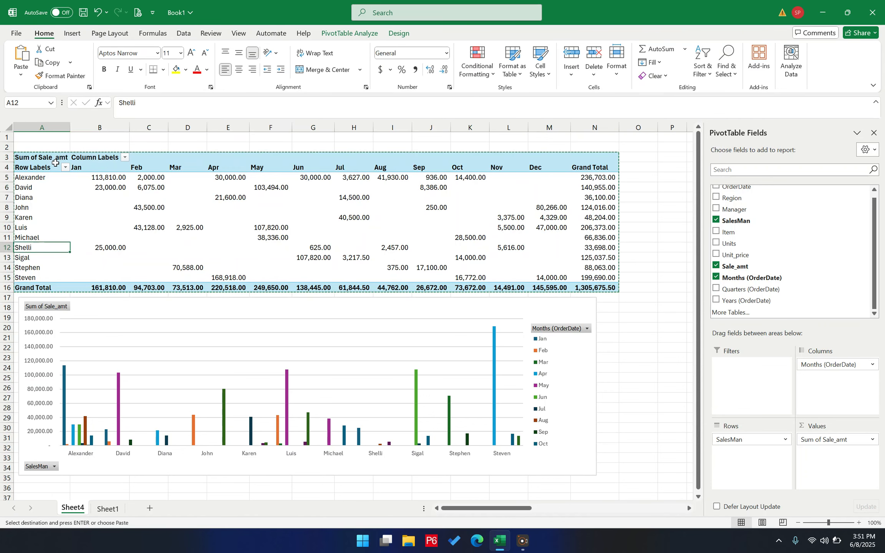
{"action": "key", "text": "Down"}
{"action": "key", "text": "Down"}
{"action": "key", "text": "Down"}
{"action": "key", "text": "Down"}
{"action": "key", "text": "Down"}
{"action": "key", "text": "Down"}
{"action": "key", "text": "Down"}
{"action": "key", "text": "Down"}
{"action": "key", "text": "Down"}
{"action": "key", "text": "Down"}
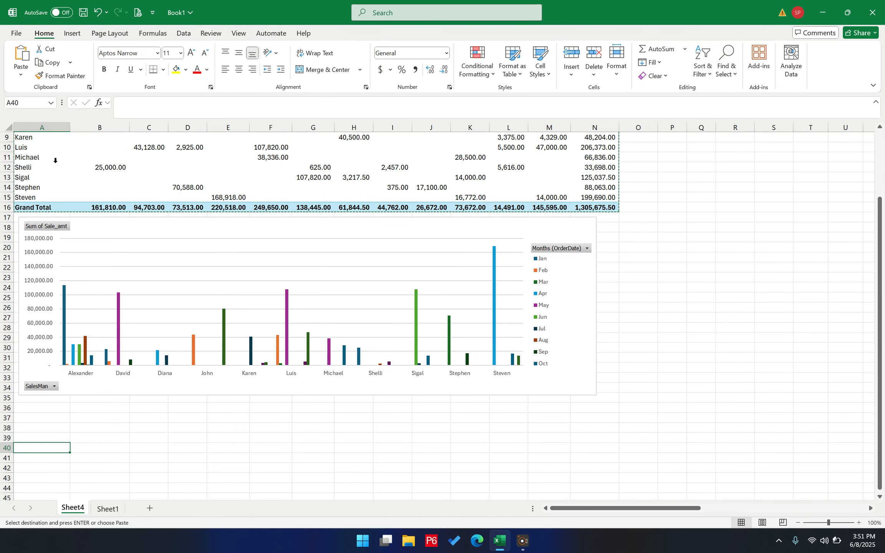
{"action": "key", "text": "ctrl+v"}
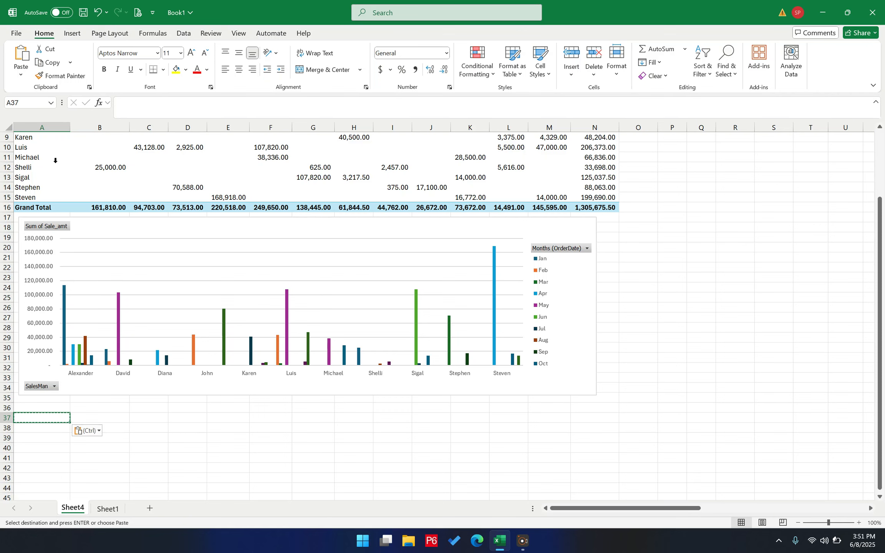
{"action": "key", "text": "Escape"}
Step: Copy the whole sales pivot table and paste it beneath the PivotChart, starting at cell A37
{"action": "key", "text": "Up"}
{"action": "key", "text": "Up"}
{"action": "key", "text": "Up"}
{"action": "key", "text": "Up"}
{"action": "key", "text": "Up"}
{"action": "key", "text": "Up"}
{"action": "key", "text": "Up"}
{"action": "key", "text": "Up"}
{"action": "key", "text": "Up"}
{"action": "key", "text": "Up"}
{"action": "key", "text": "Up"}
{"action": "key", "text": "Up"}
{"action": "key", "text": "Up"}
{"action": "key", "text": "Up"}
{"action": "key", "text": "Up"}
{"action": "key", "text": "Up"}
{"action": "key", "text": "Up"}
{"action": "key", "text": "Up"}
{"action": "key", "text": "Up"}
{"action": "key", "text": "Up"}
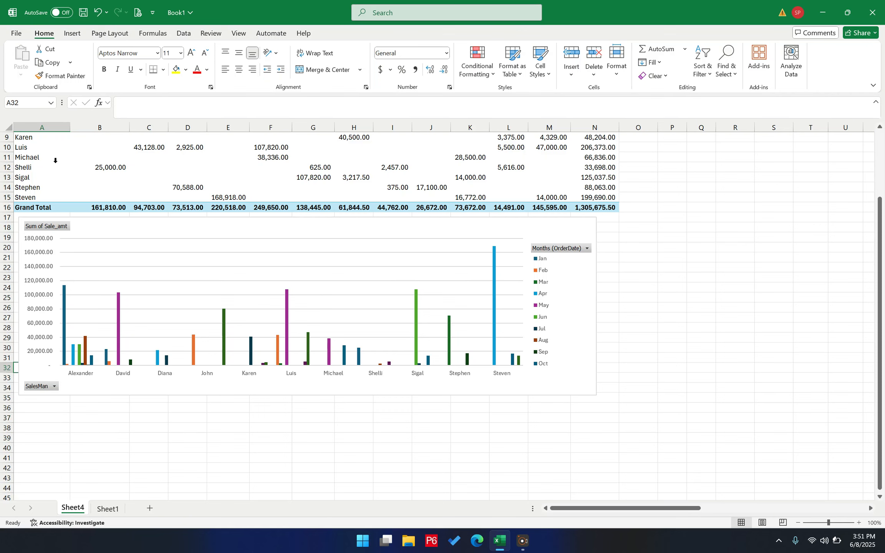
{"action": "key", "text": "ctrl+a"}
{"action": "key", "text": "ctrl+c"}
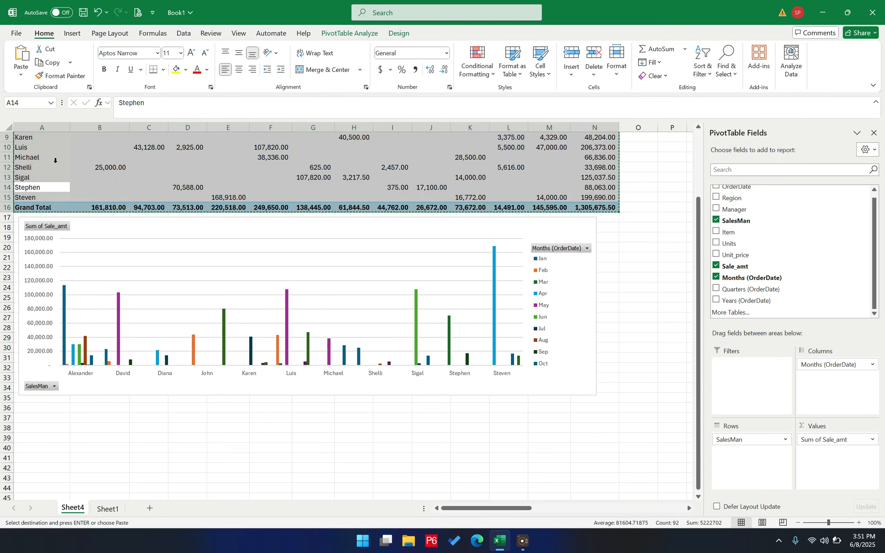
{"action": "key", "text": "Down"}
{"action": "key", "text": "Down"}
{"action": "key", "text": "Down"}
{"action": "key", "text": "Down"}
{"action": "key", "text": "Down"}
{"action": "key", "text": "Down"}
{"action": "key", "text": "Down"}
{"action": "key", "text": "Down"}
{"action": "key", "text": "Down"}
{"action": "key", "text": "Down"}
{"action": "key", "text": "Down"}
{"action": "key", "text": "Down"}
{"action": "key", "text": "Down"}
{"action": "key", "text": "Down"}
{"action": "key", "text": "Down"}
{"action": "key", "text": "Down"}
{"action": "key", "text": "Down"}
{"action": "key", "text": "Down"}
{"action": "key", "text": "Down"}
{"action": "key", "text": "Down"}
{"action": "key", "text": "Down"}
{"action": "key", "text": "Down"}
{"action": "key", "text": "Down"}
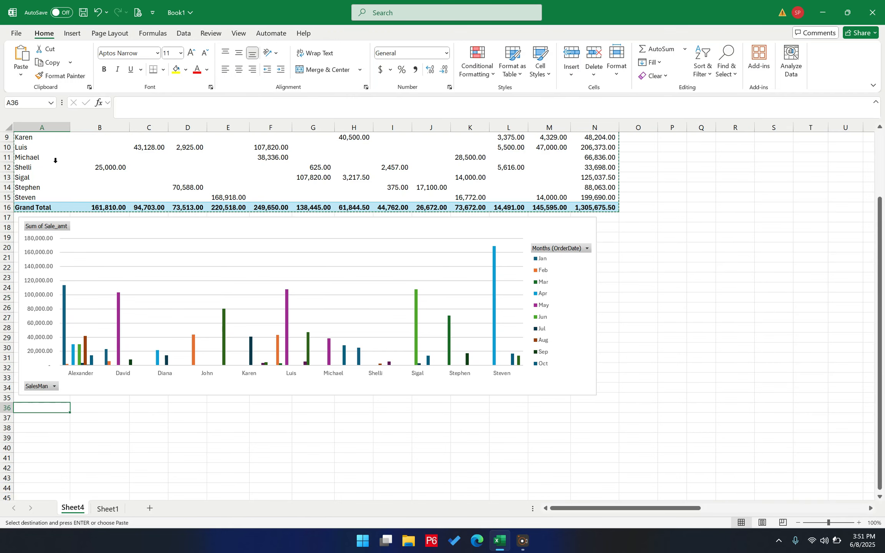
{"action": "key", "text": "ctrl+v"}
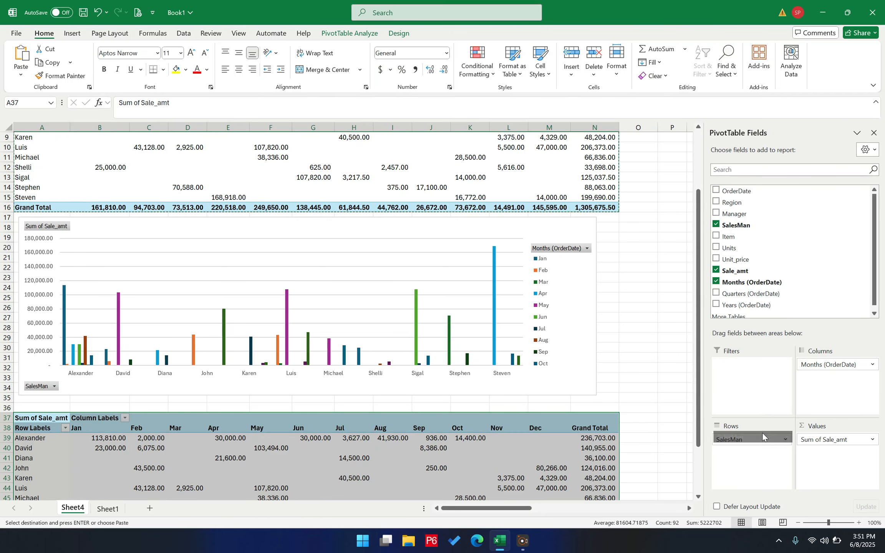
Step: In the copied pivot table, replace SalesMan with Manager as the row field and remove Months (OrderDate) from the columns
{"action": "left_click_drag", "start_coordinate": [762, 437], "coordinate": [796, 279]}
{"action": "left_click_drag", "start_coordinate": [734, 214], "coordinate": [759, 463]}
{"action": "left_click_drag", "start_coordinate": [837, 365], "coordinate": [817, 305]}
Step: Insert a Pie PivotChart based on the manager pivot table
{"action": "left_click", "coordinate": [38, 428]}
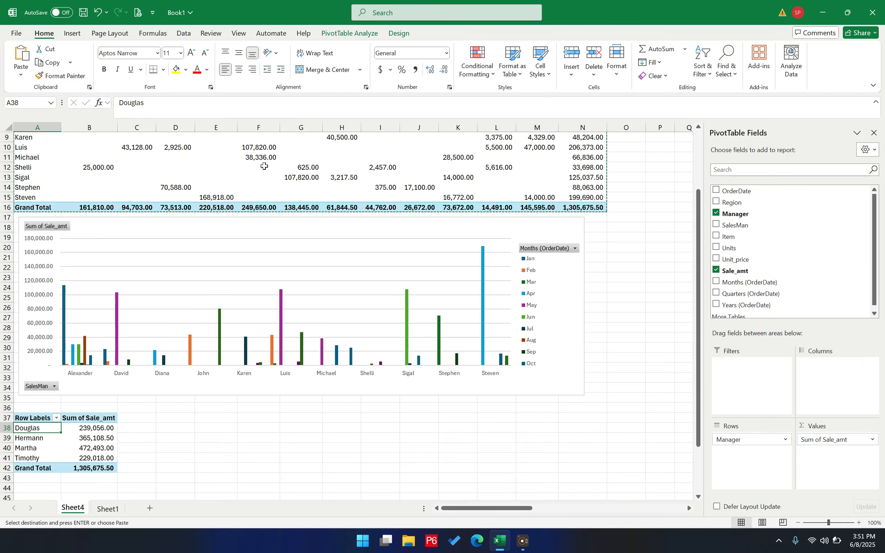
{"action": "left_click", "coordinate": [79, 37]}
{"action": "left_click", "coordinate": [312, 62]}
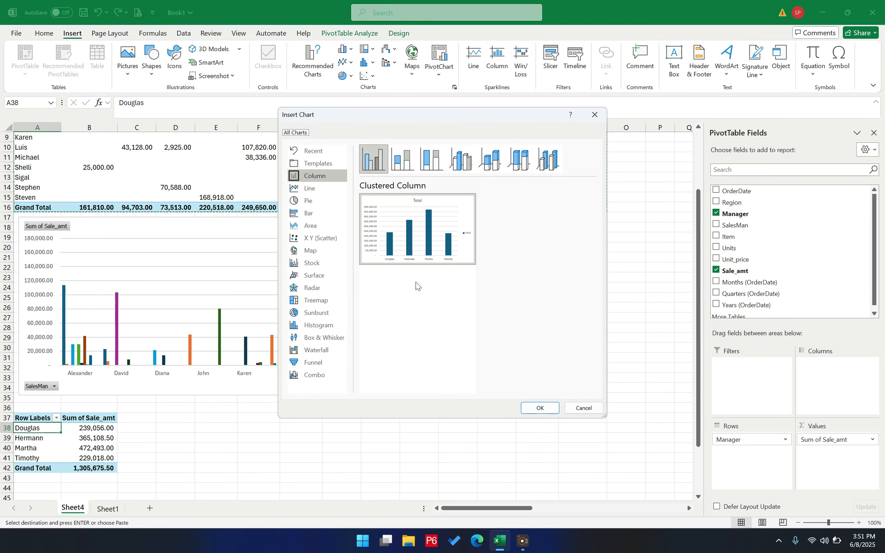
{"action": "left_click", "coordinate": [314, 192]}
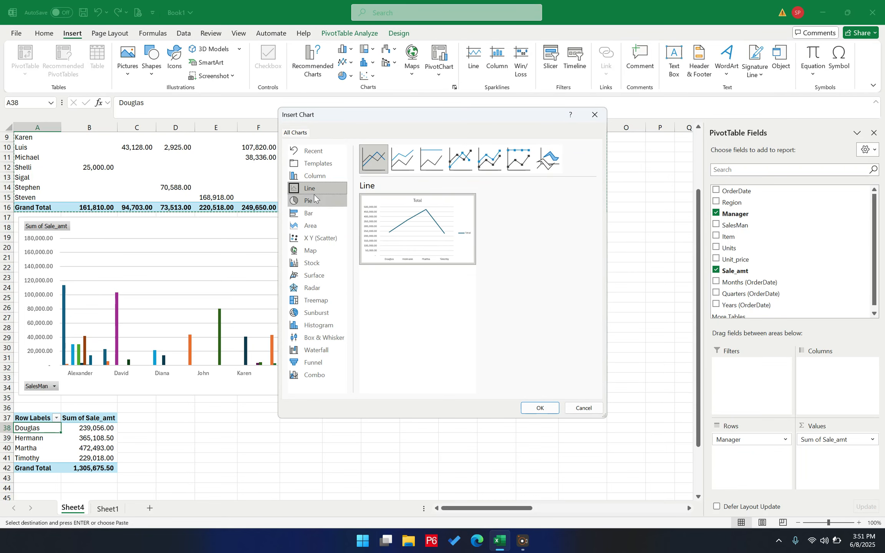
{"action": "left_click", "coordinate": [313, 197]}
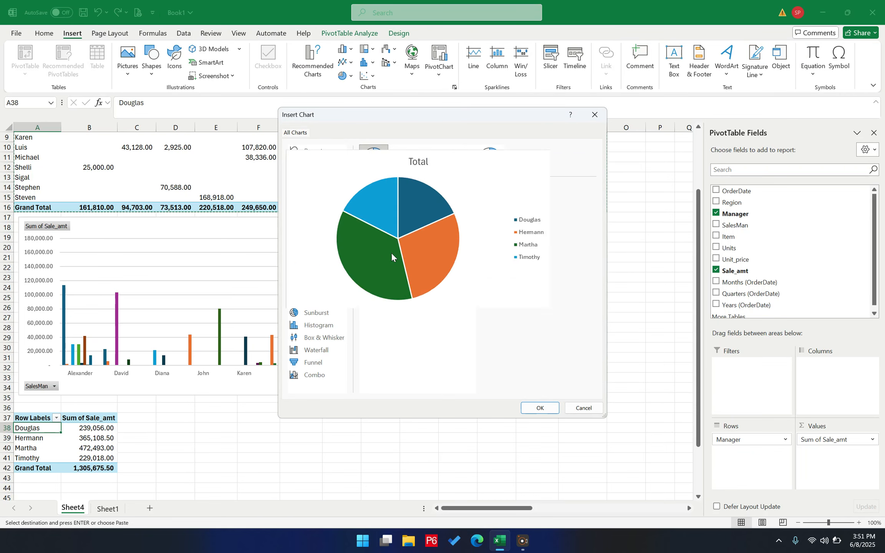
{"action": "left_click", "coordinate": [553, 409]}
Step: Place the pie PivotChart beside the manager pivot table and resize it to span columns C to I and about rows 36 to 47
{"action": "left_click_drag", "start_coordinate": [367, 343], "coordinate": [303, 499]}
{"action": "key", "text": "ctrl+z"}
{"action": "left_click_drag", "start_coordinate": [412, 348], "coordinate": [323, 492]}
{"action": "left_click_drag", "start_coordinate": [703, 287], "coordinate": [703, 298]}
{"action": "left_click_drag", "start_coordinate": [387, 488], "coordinate": [340, 451]}
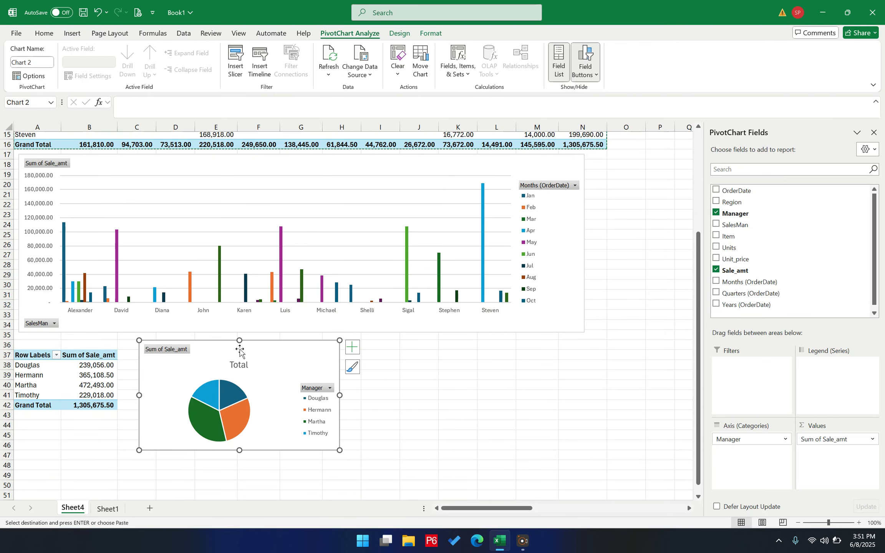
{"action": "left_click_drag", "start_coordinate": [341, 395], "coordinate": [401, 395]}
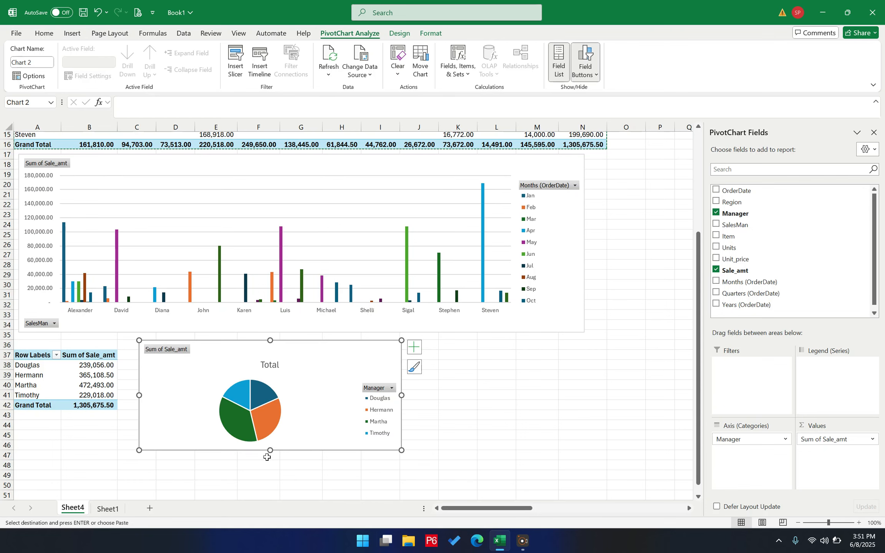
{"action": "left_click_drag", "start_coordinate": [270, 451], "coordinate": [272, 464]}
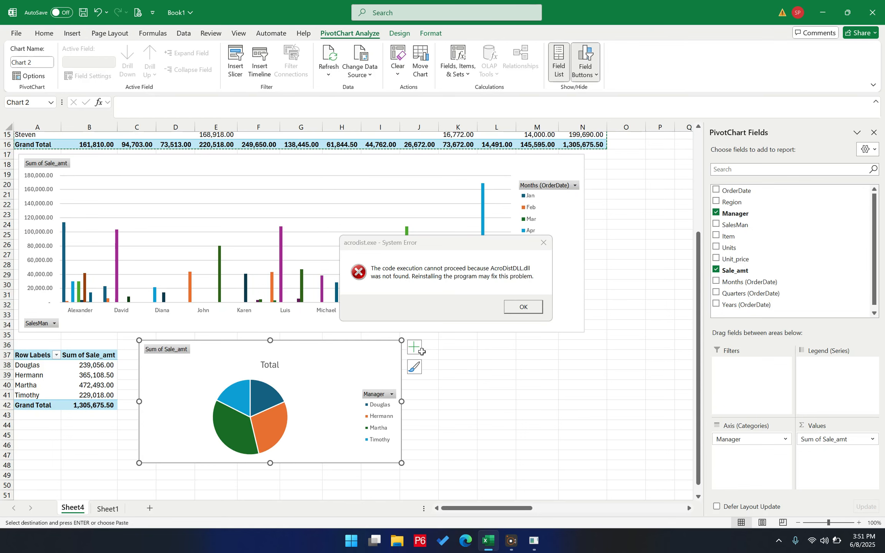
{"action": "left_click", "coordinate": [540, 242]}
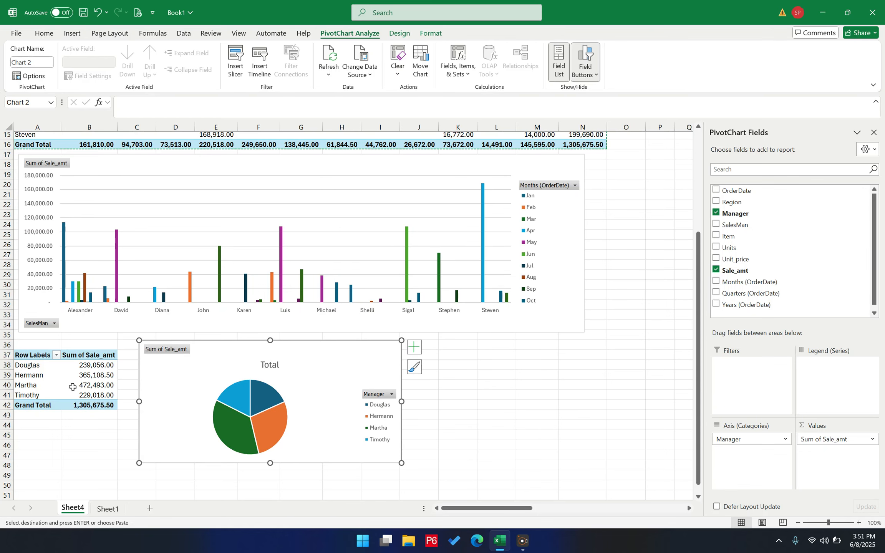
Step: Refresh the manager pivot table
{"action": "left_click", "coordinate": [84, 396]}
{"action": "right_click", "coordinate": [84, 397]}
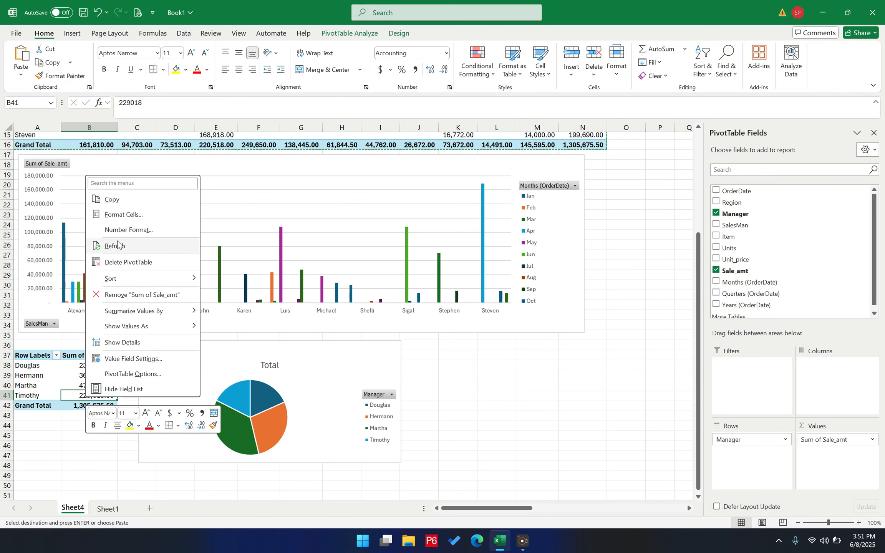
{"action": "left_click", "coordinate": [116, 247]}
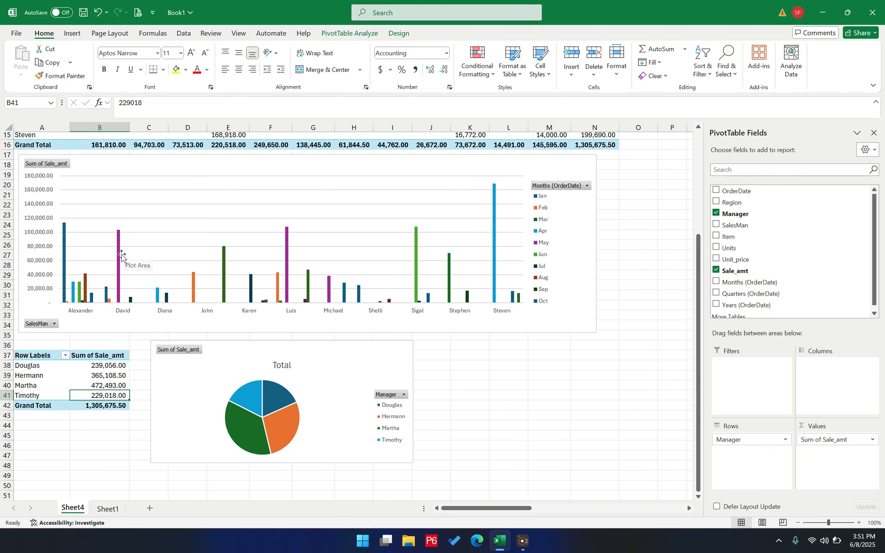